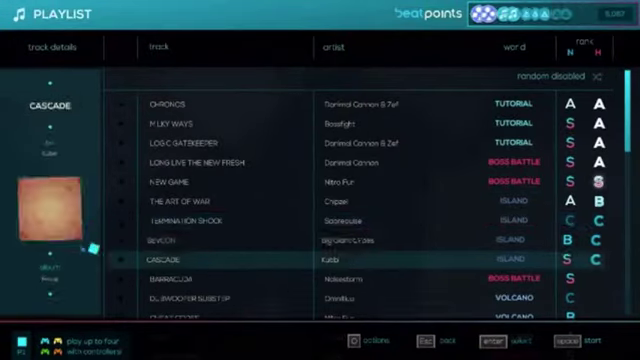
key("space")
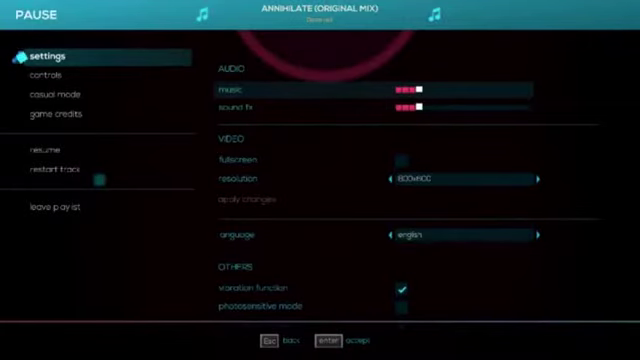
key("Escape")
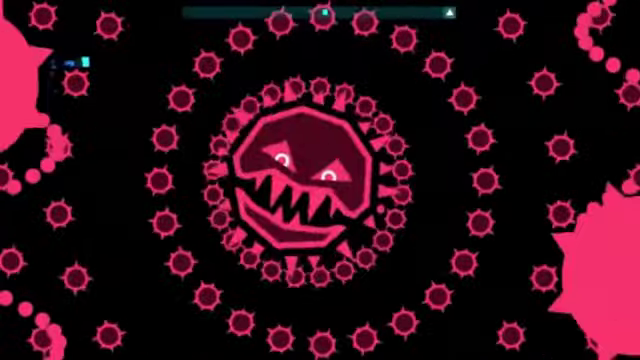